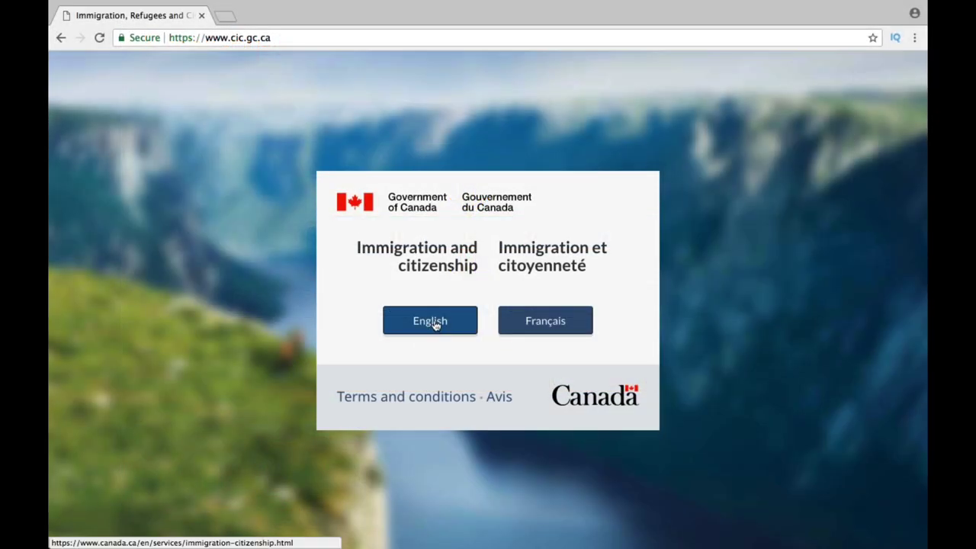
Switch the IRCC site to English, search 'spousal sponsorship' and open the spouse, partner or child sponsorship result
left_click(434, 321)
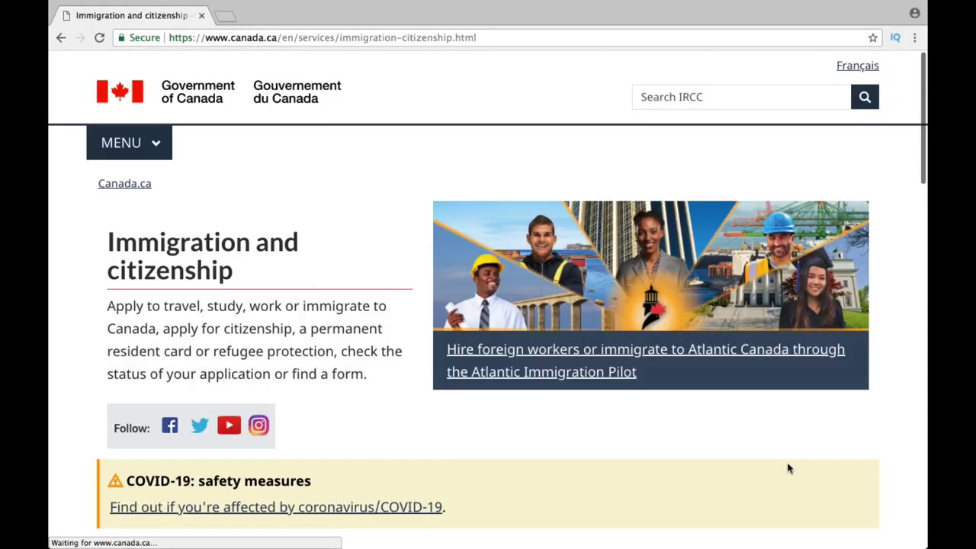
left_click(749, 101)
type("spo")
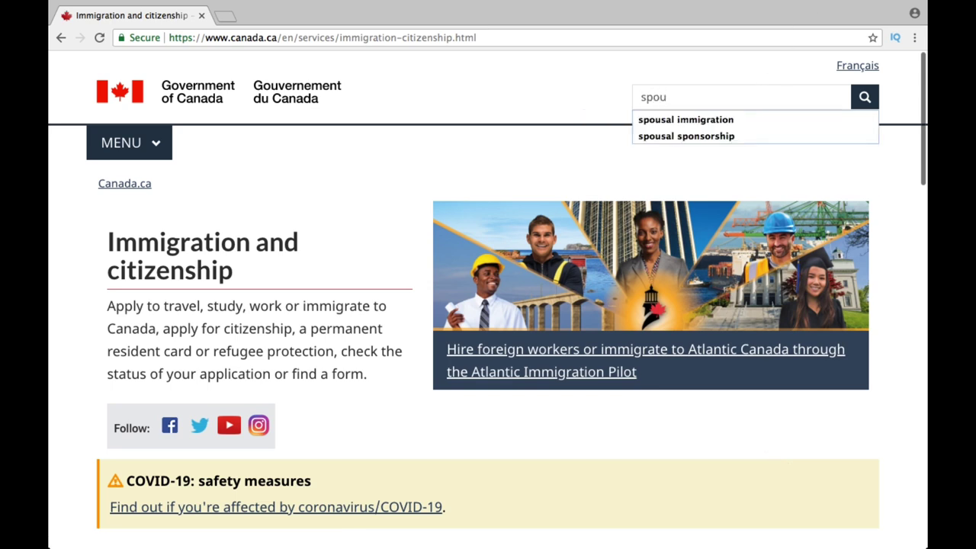
type("u")
key("Down")
key("Down")
key("Return")
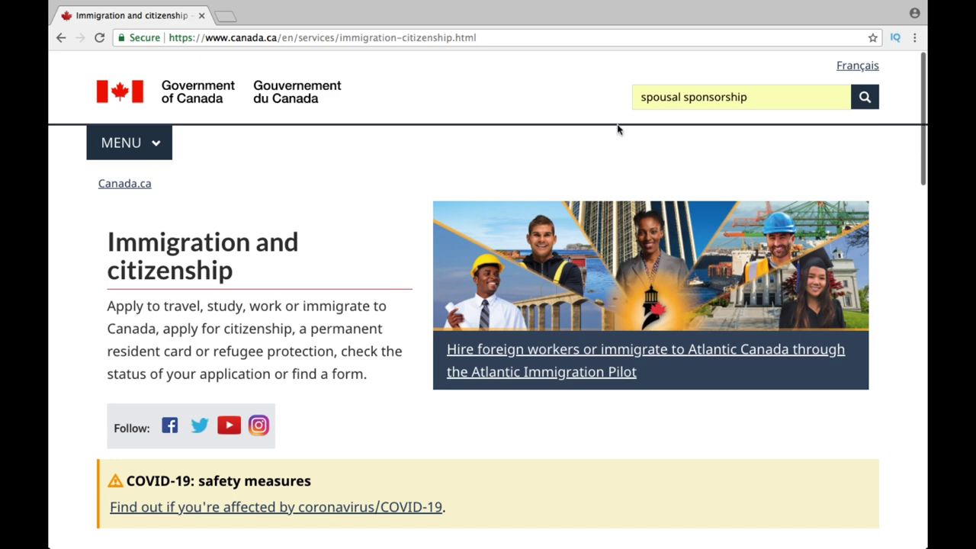
left_click(862, 98)
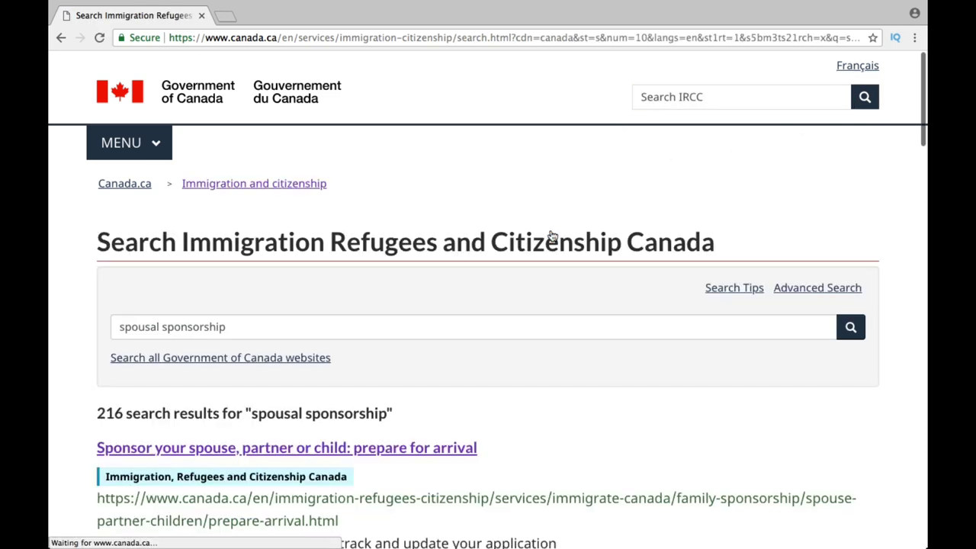
scroll(445, 423, "down", 2)
left_click(395, 366)
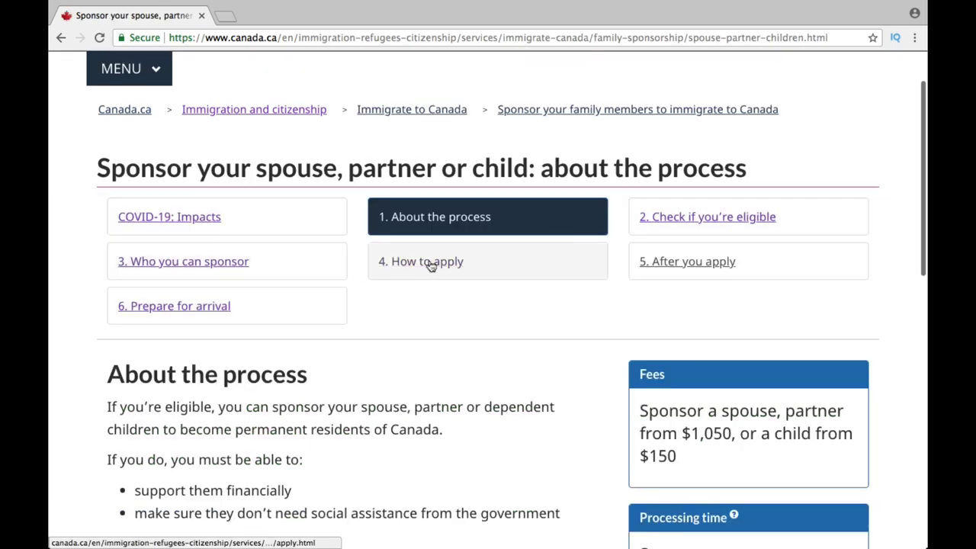
Go to the '4. How to apply' step and open the spouse application package link
left_click(431, 265)
scroll(416, 499, "down", 3)
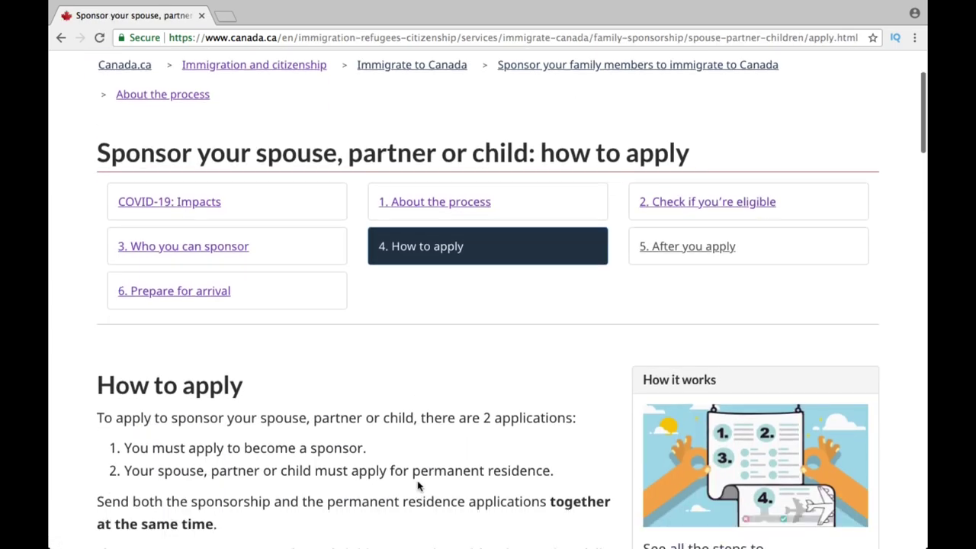
scroll(367, 403, "down", 5)
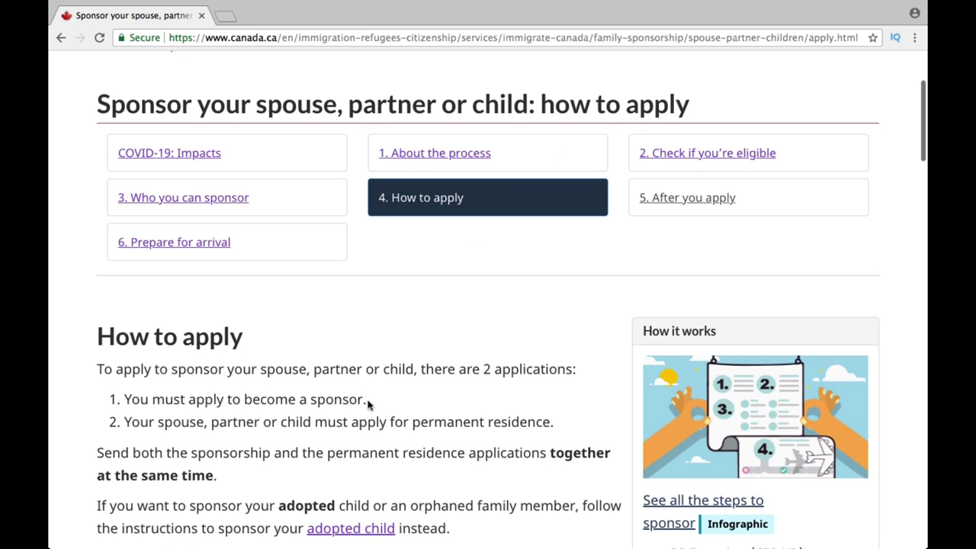
scroll(370, 402, "down", 2)
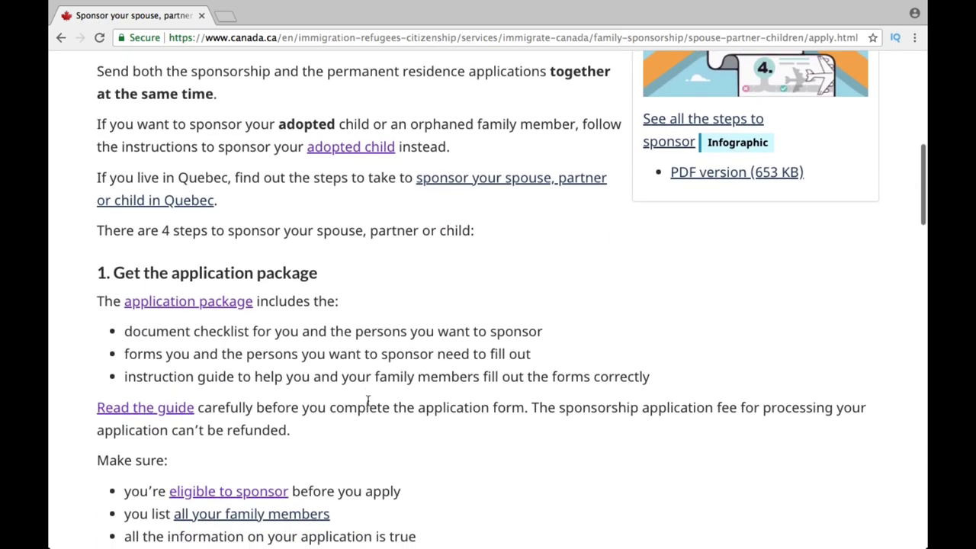
left_click_drag(113, 234, 324, 241)
left_click(197, 267)
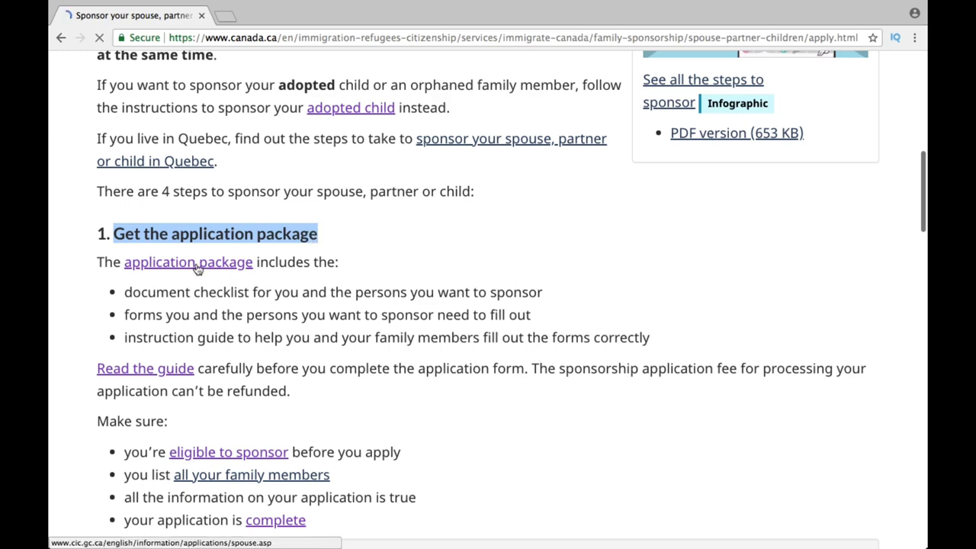
scroll(393, 352, "down", 2)
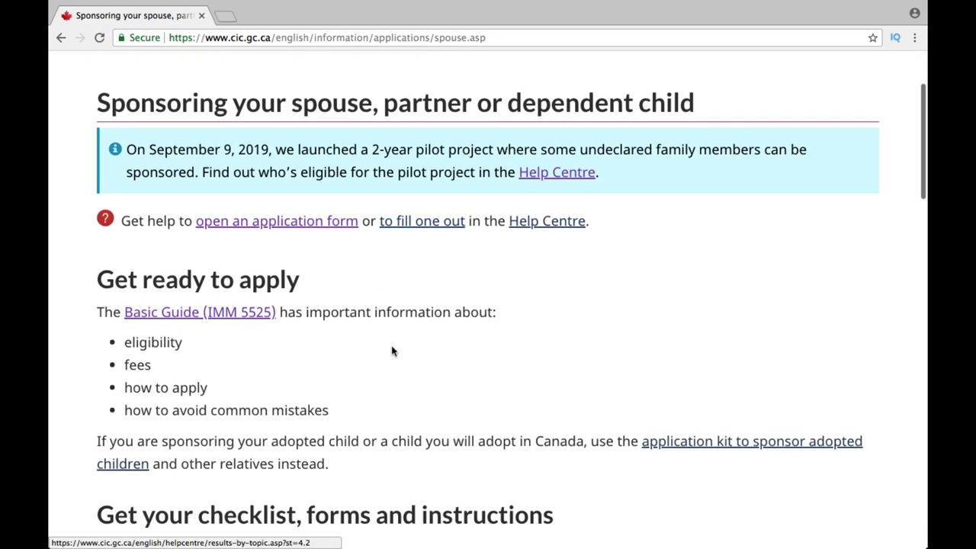
scroll(394, 351, "down", 2)
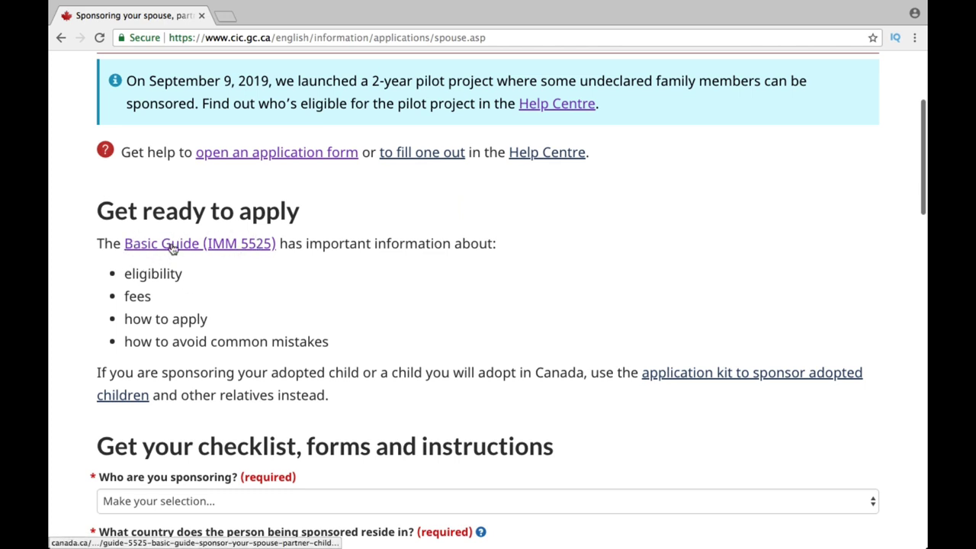
left_click(172, 246)
scroll(416, 331, "down", 2)
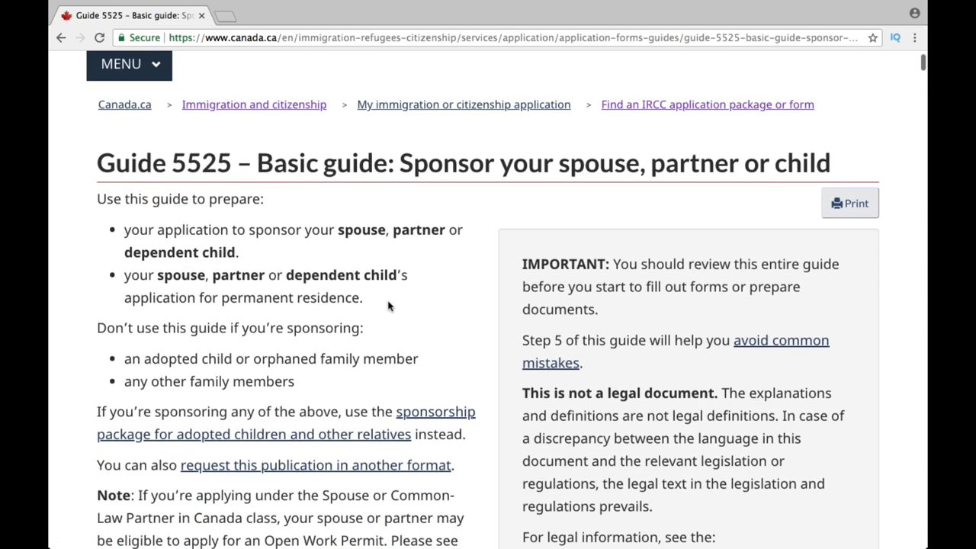
left_click_drag(338, 229, 342, 253)
scroll(389, 359, "down", 7)
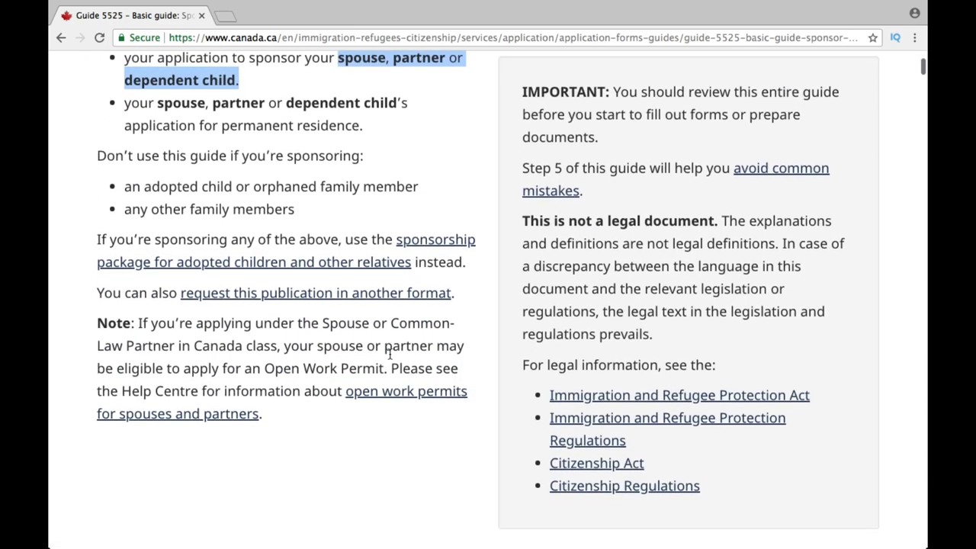
scroll(389, 358, "down", 20)
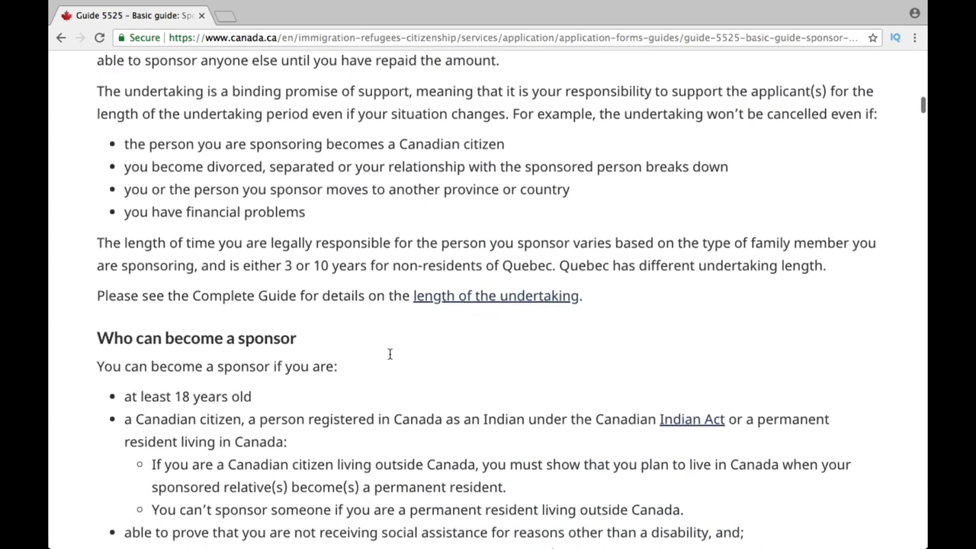
scroll(389, 358, "down", 3)
left_click(61, 37)
scroll(315, 396, "down", 2)
left_click_drag(97, 293, 557, 305)
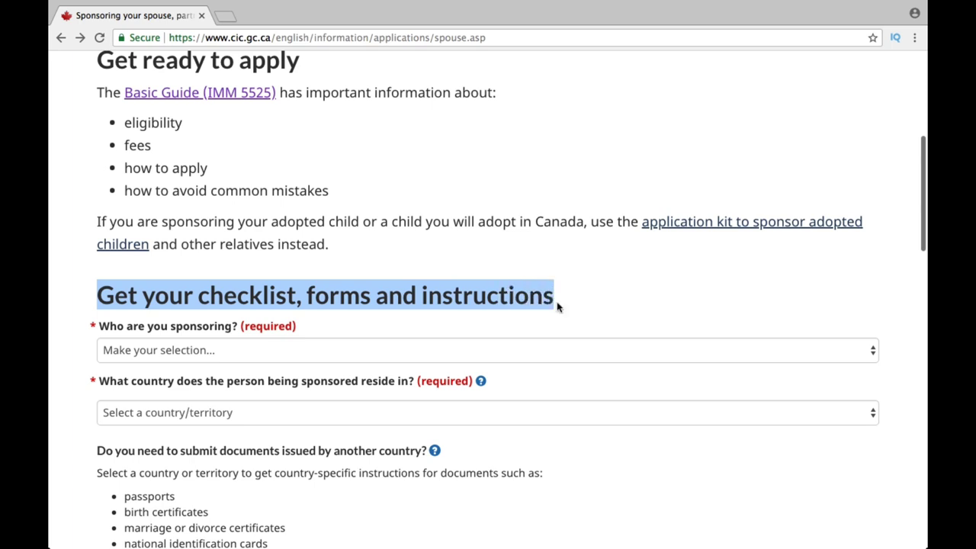
Set the checklist form to My spouse and Pakistan, then get the checklist and forms
left_click(186, 355)
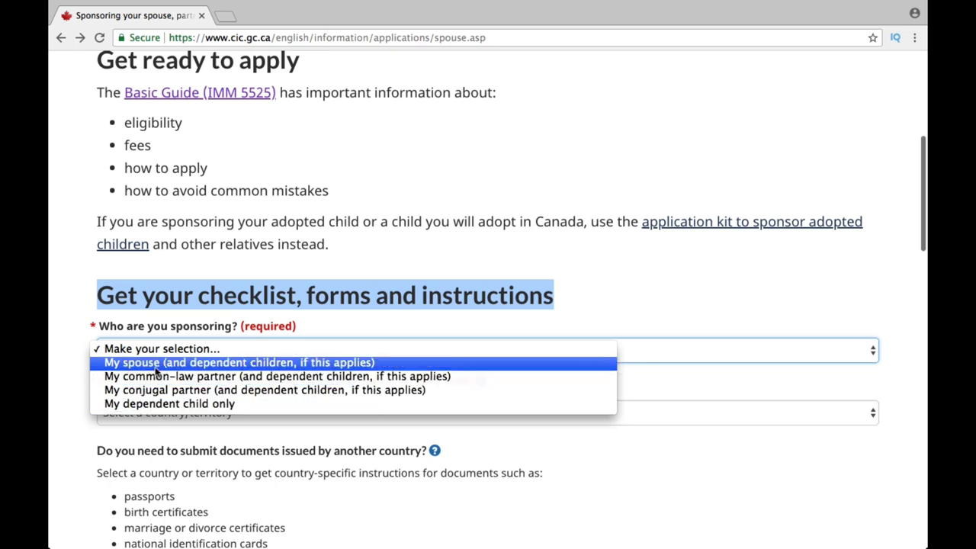
left_click(156, 362)
left_click(174, 412)
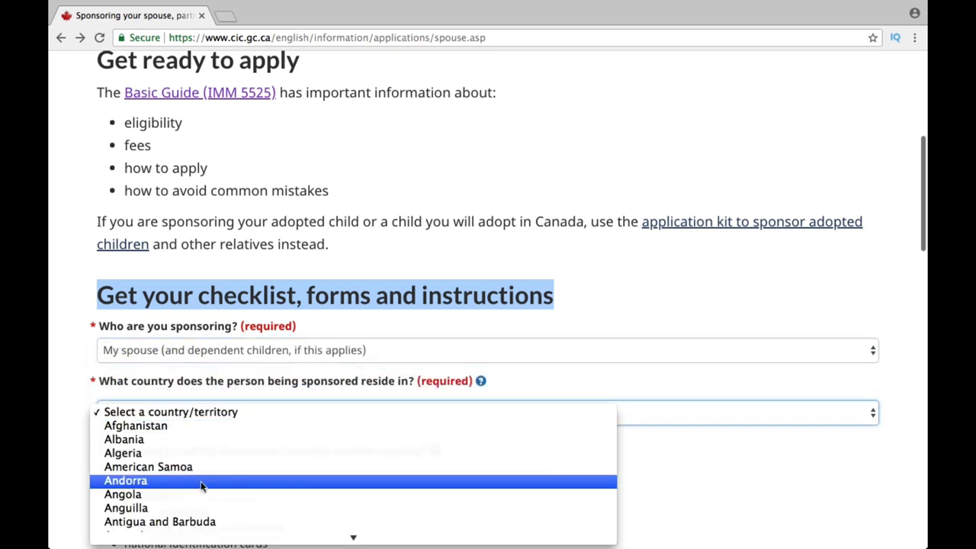
scroll(191, 488, "down", 3)
key("p")
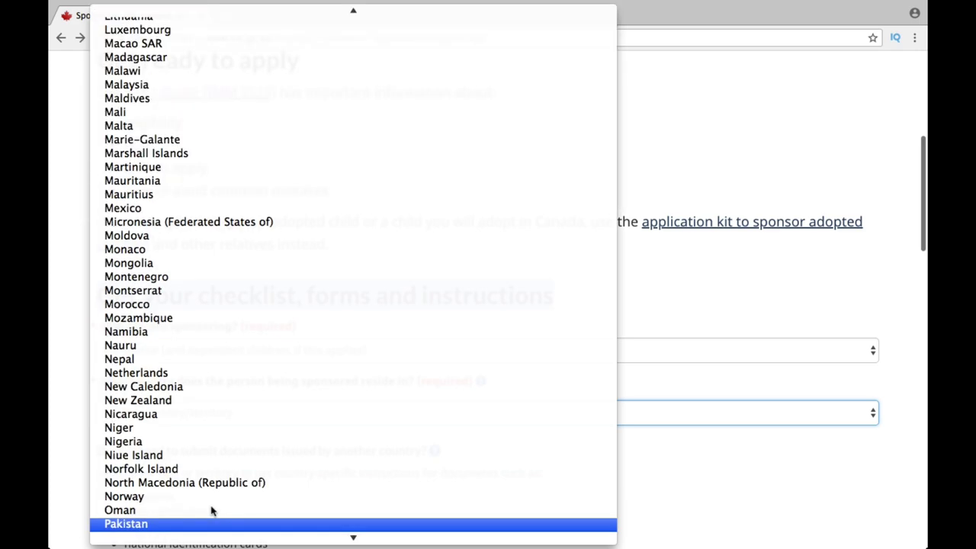
key("Return")
scroll(228, 411, "down", 2)
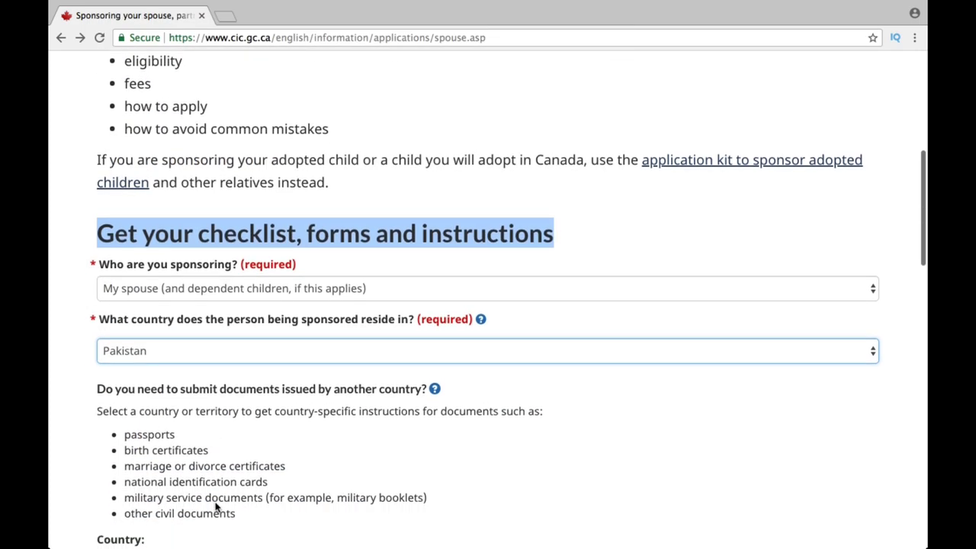
scroll(227, 411, "down", 3)
key("Tab")
key("Tab")
key("p")
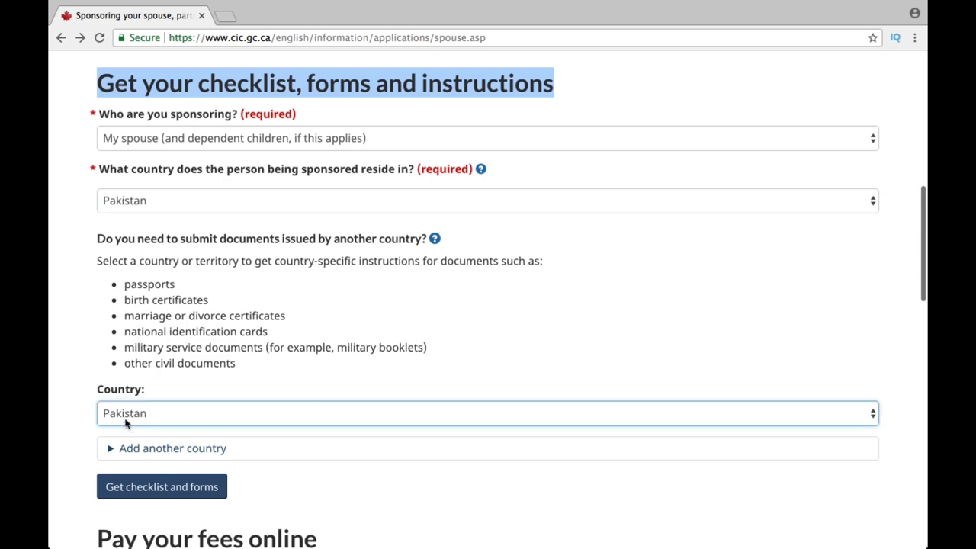
left_click(170, 492)
scroll(459, 464, "down", 5)
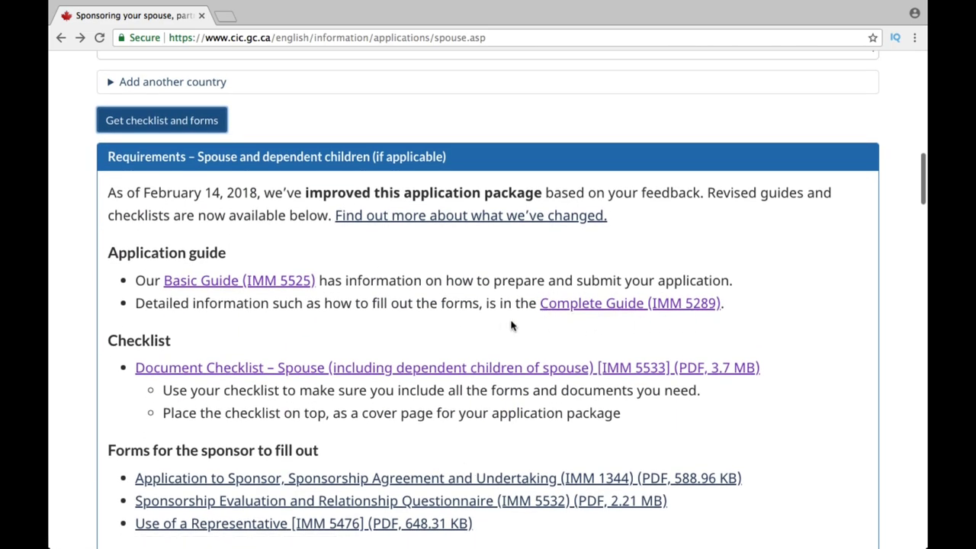
Scroll the requirements list and open the Document Checklist – Spouse (IMM 5533) PDF
scroll(501, 324, "down", 1)
scroll(501, 324, "down", 3)
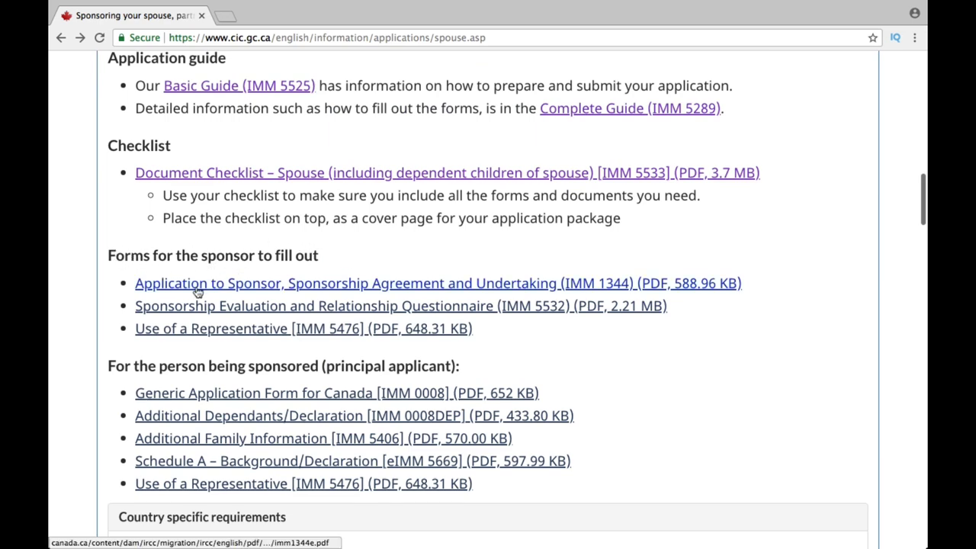
scroll(229, 339, "down", 2)
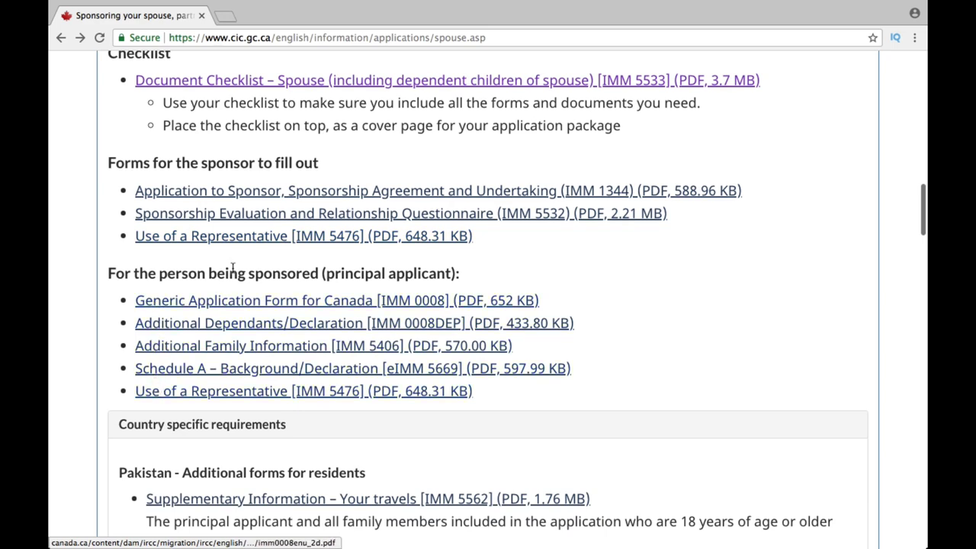
scroll(489, 276, "up", 3)
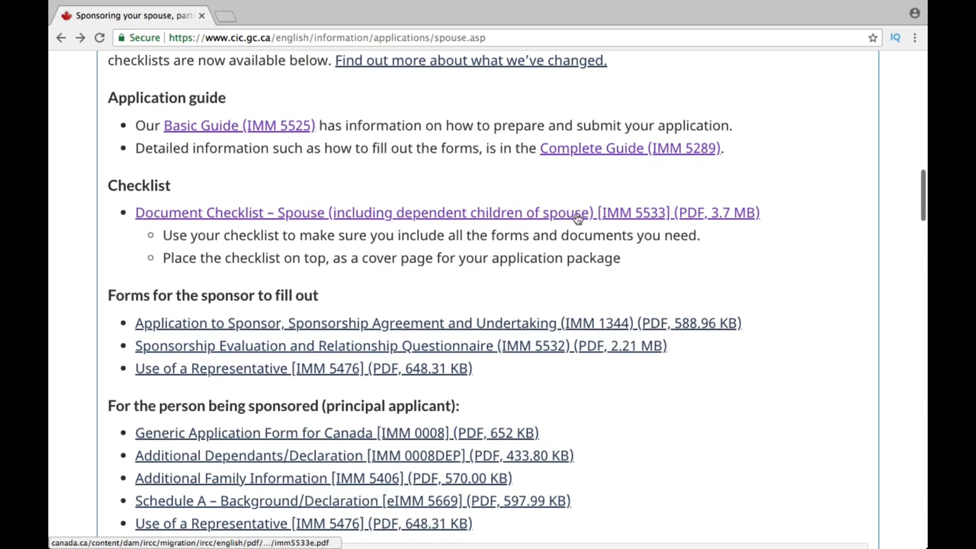
scroll(418, 276, "up", 1)
left_click(320, 287)
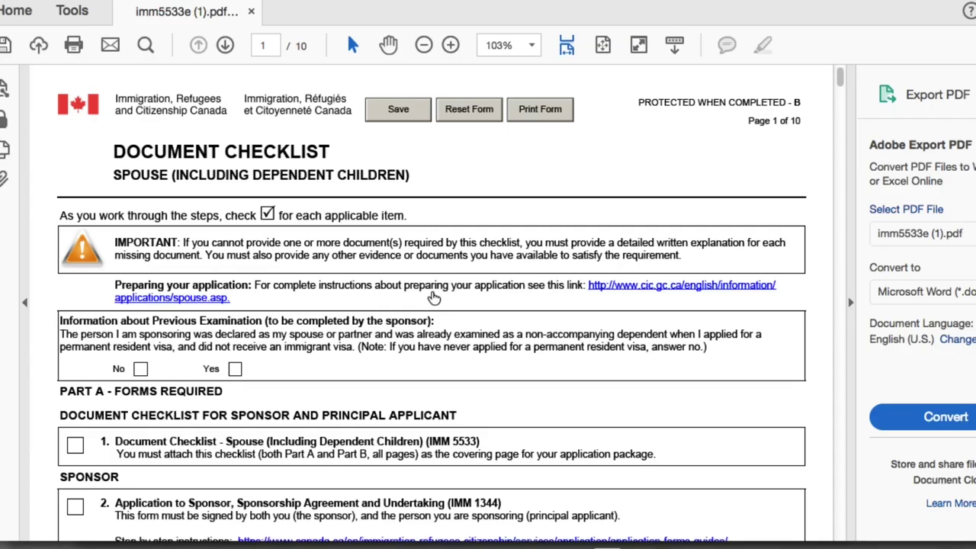
Review Part A – Forms Required of the IMM 5533 checklist, highlighting its heading
scroll(437, 335, "down", 2)
scroll(436, 335, "down", 1)
left_click_drag(60, 274, 228, 272)
scroll(302, 346, "down", 3)
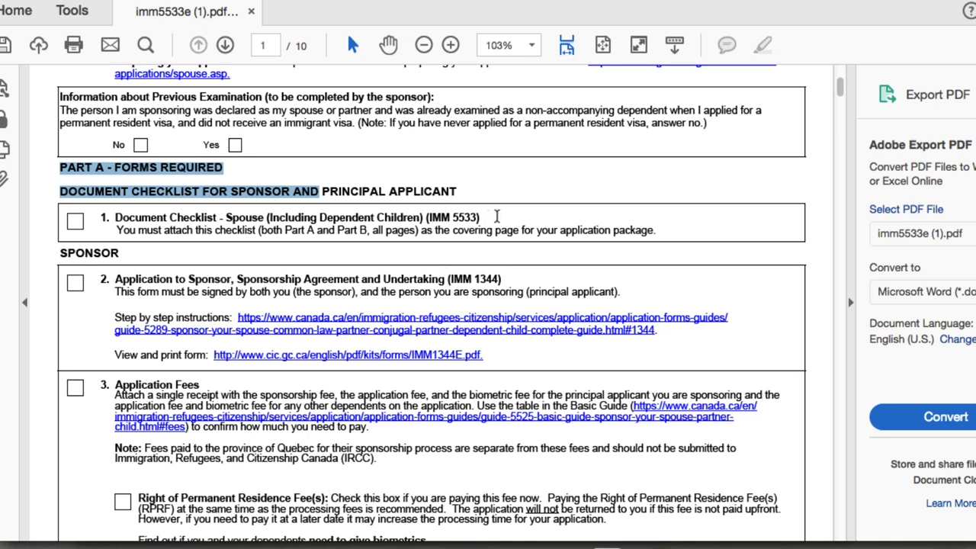
scroll(343, 320, "down", 20)
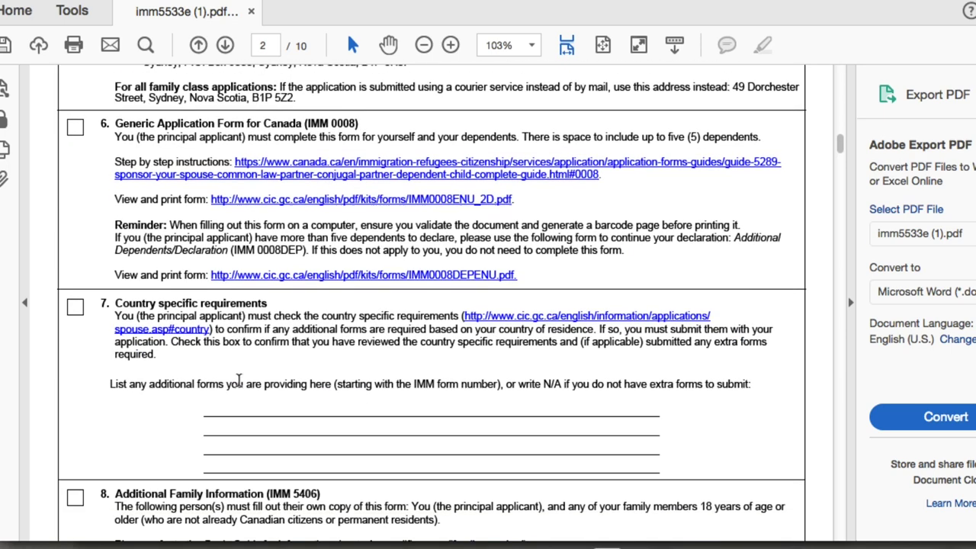
scroll(267, 183, "down", 7)
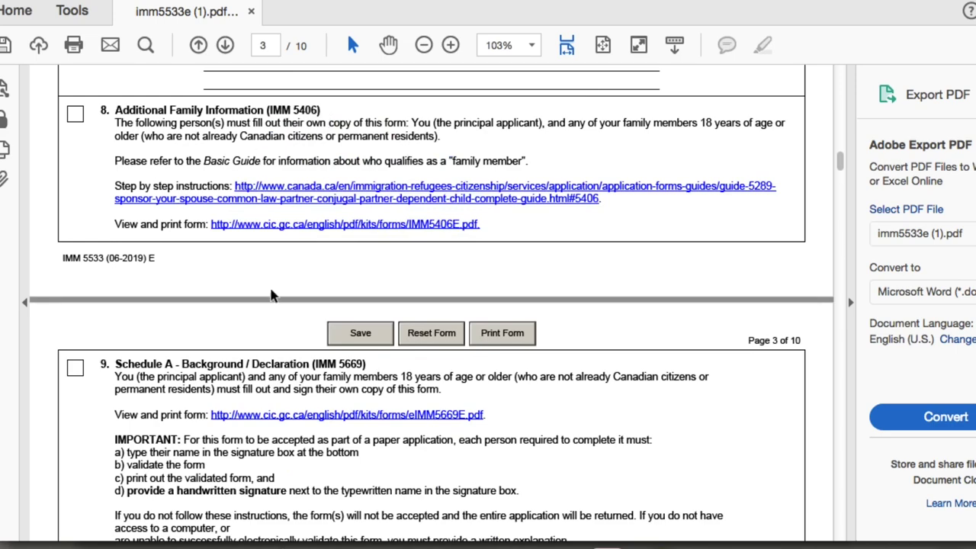
scroll(131, 260, "down", 3)
scroll(228, 244, "down", 8)
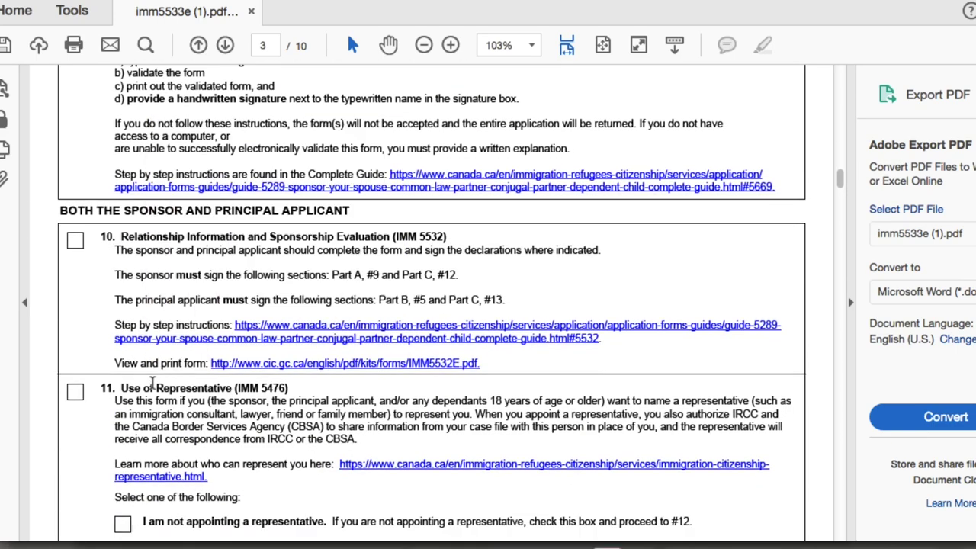
scroll(237, 412, "down", 14)
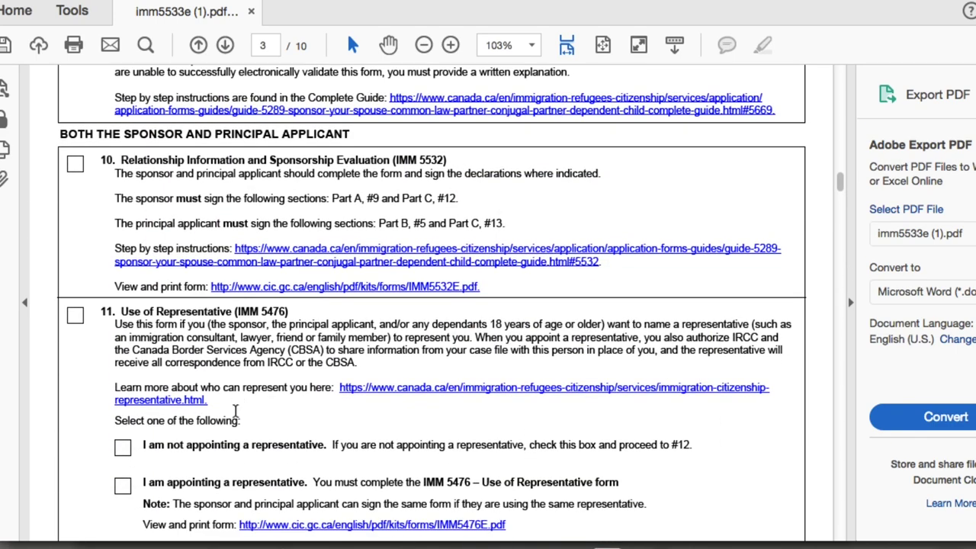
scroll(238, 416, "down", 3)
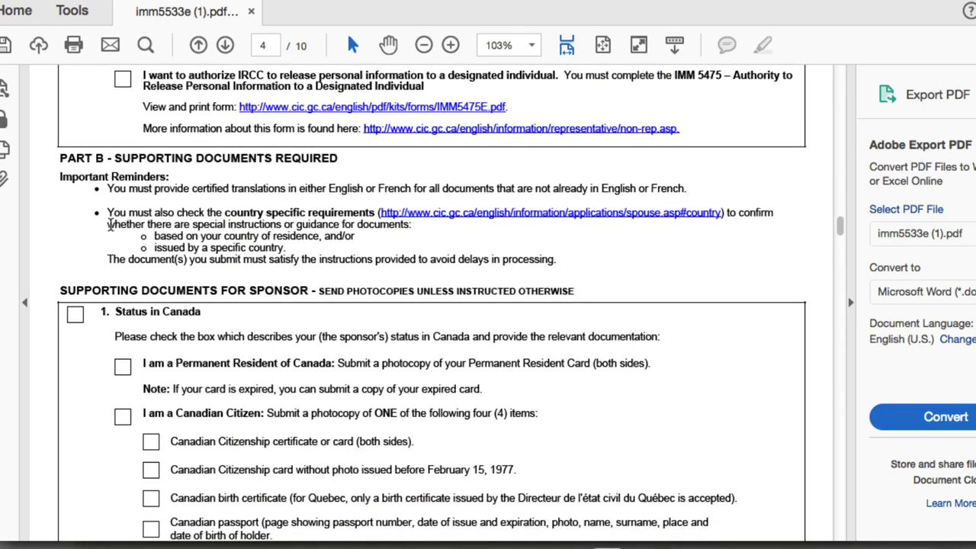
Highlight the Part B supporting documents heading, principal applicant section and '2. Civil Status Documents'
mouse_move(55, 158)
left_mouse_down()
mouse_move(252, 160)
mouse_move(61, 158)
left_mouse_up()
triple_click(67, 160)
scroll(87, 283, "down", 2)
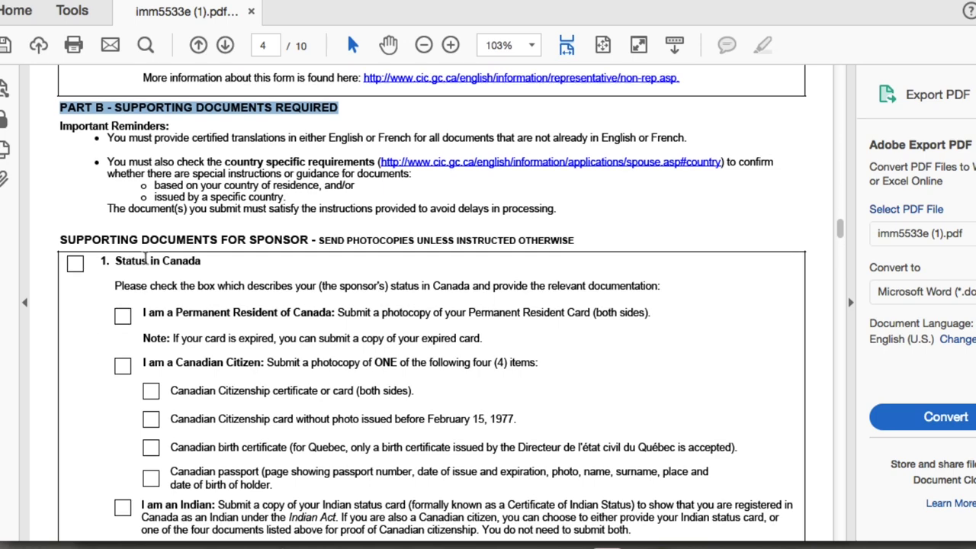
scroll(78, 383, "down", 20)
left_click_drag(164, 230, 101, 231)
scroll(379, 435, "down", 14)
scroll(379, 434, "down", 5)
triple_click(237, 308)
Highlight '4. Police Certificates and Clearances', '5. Photos' and the word MEDICAL on page 7
scroll(289, 464, "down", 20)
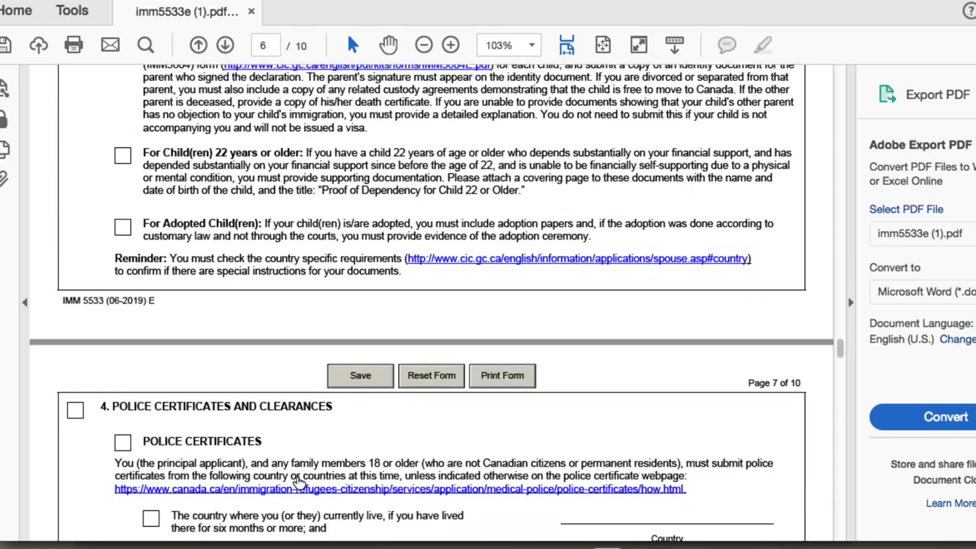
scroll(298, 482, "down", 3)
triple_click(215, 303)
scroll(294, 455, "down", 8)
scroll(294, 455, "down", 12)
triple_click(133, 151)
double_click(162, 243)
double_click(163, 243)
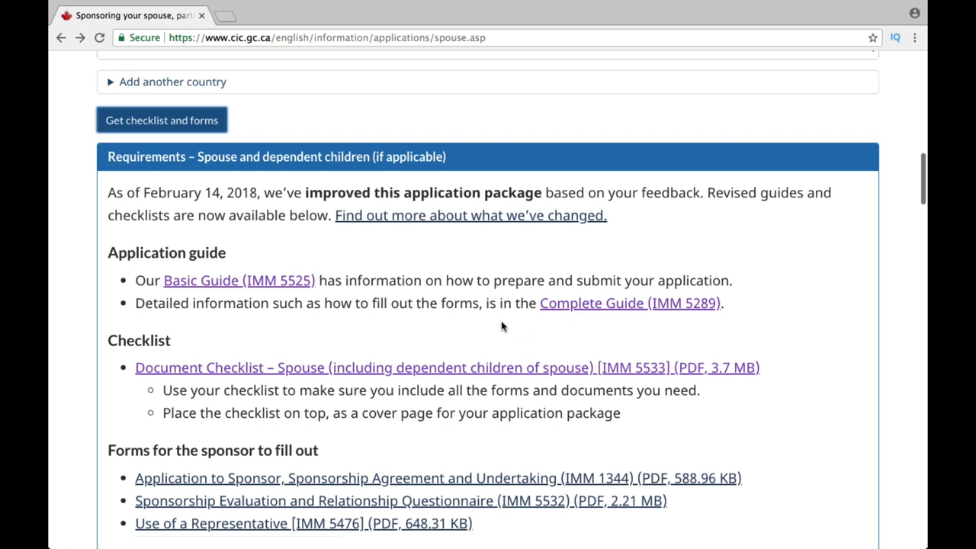
Scroll down the Pay your fees page to the How to pay your fees questions
scroll(501, 326, "down", 2)
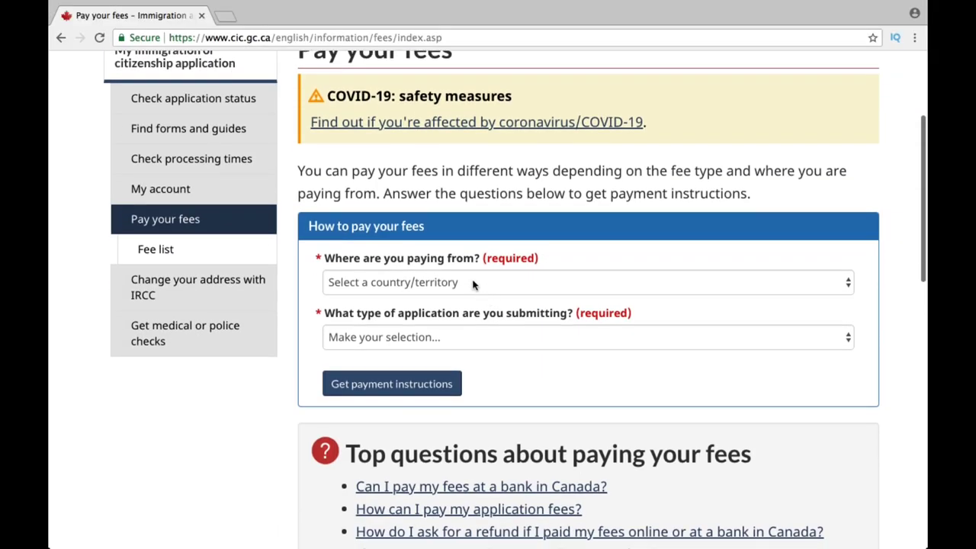
Request payment instructions for paying from Canada for Family sponsorship – Spouse, partner or children
left_click(473, 284)
type("c")
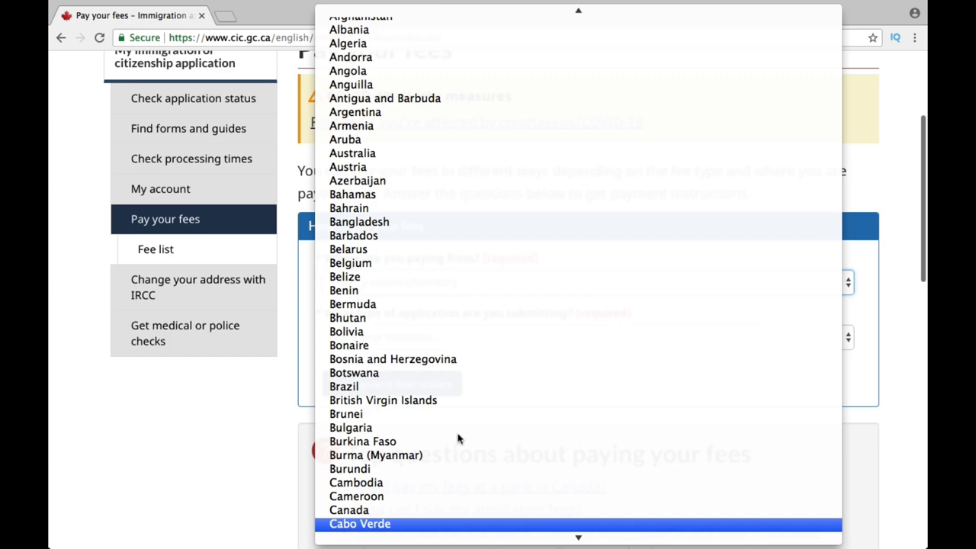
key("Up")
key("Return")
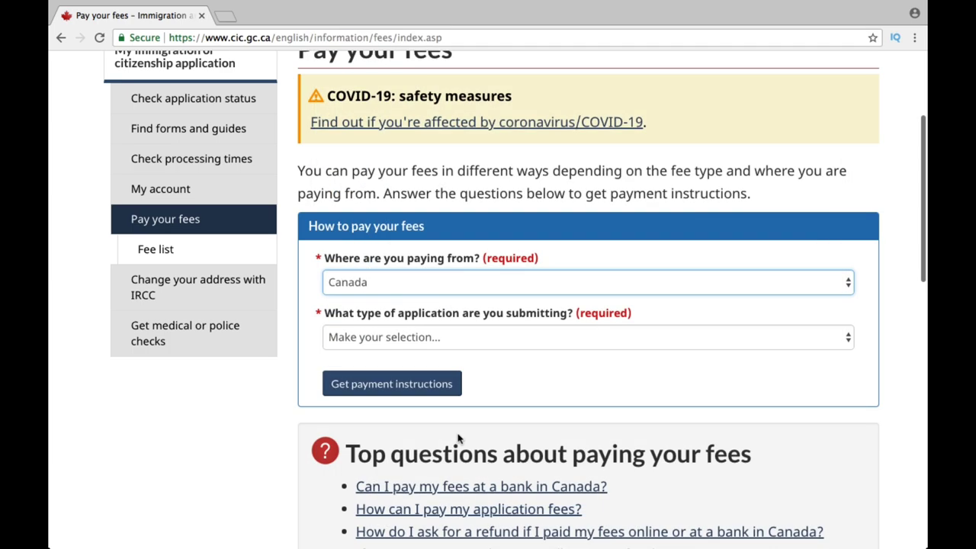
left_click(449, 344)
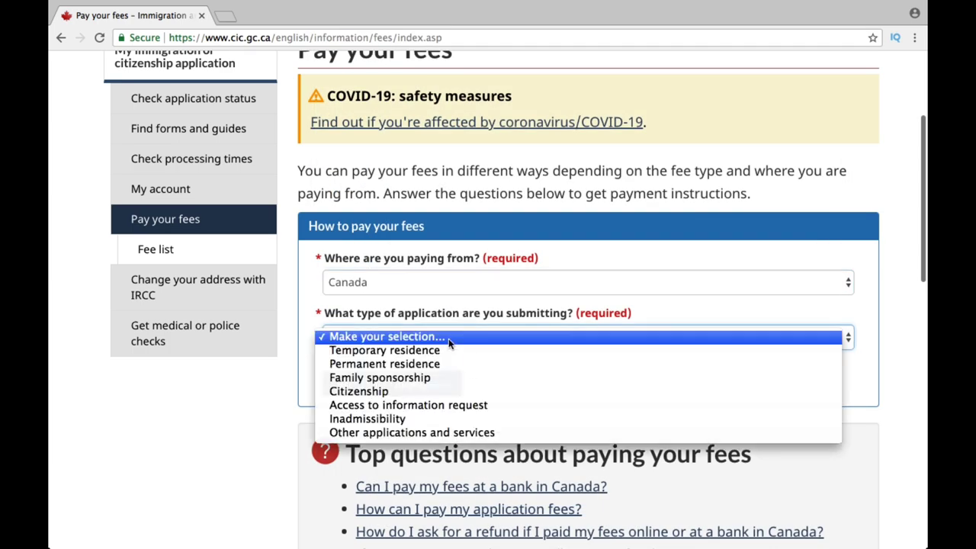
left_click(442, 381)
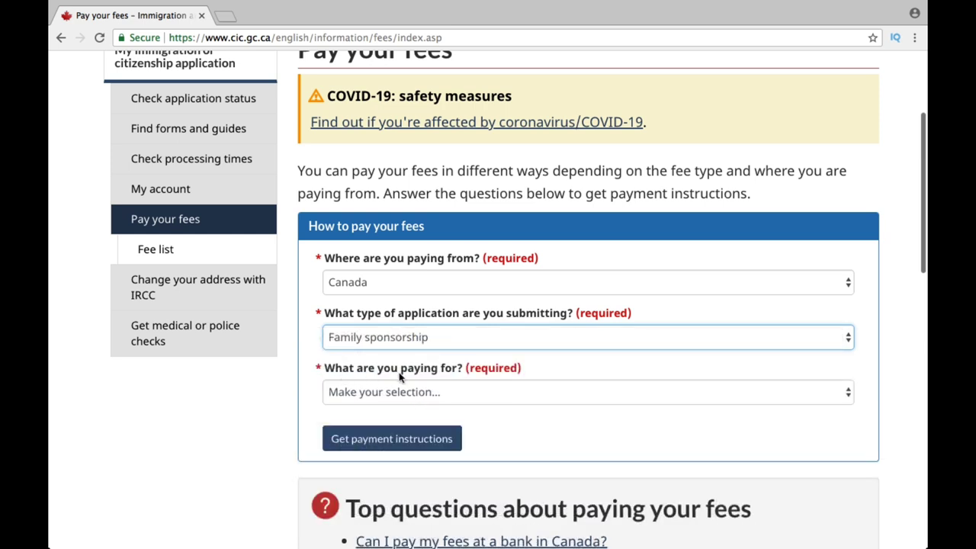
left_click(424, 396)
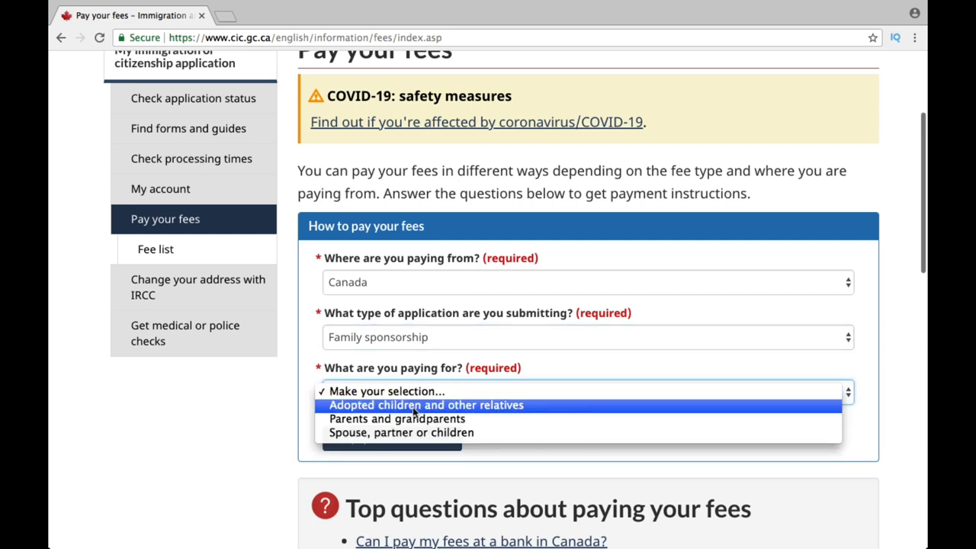
left_click(418, 432)
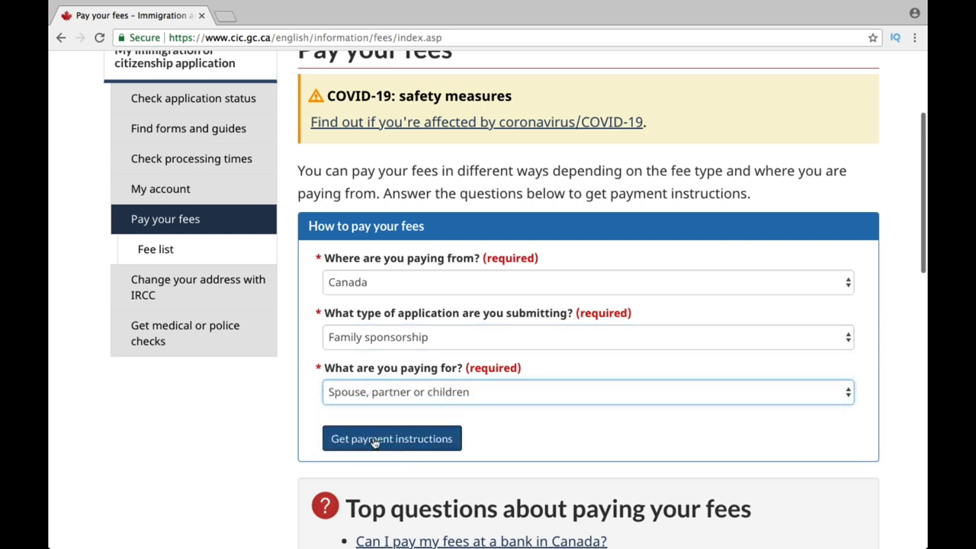
left_click(374, 440)
Review the fee table: $1,050 per partner, $150 per child, plus biometrics fees
scroll(500, 455, "down", 3)
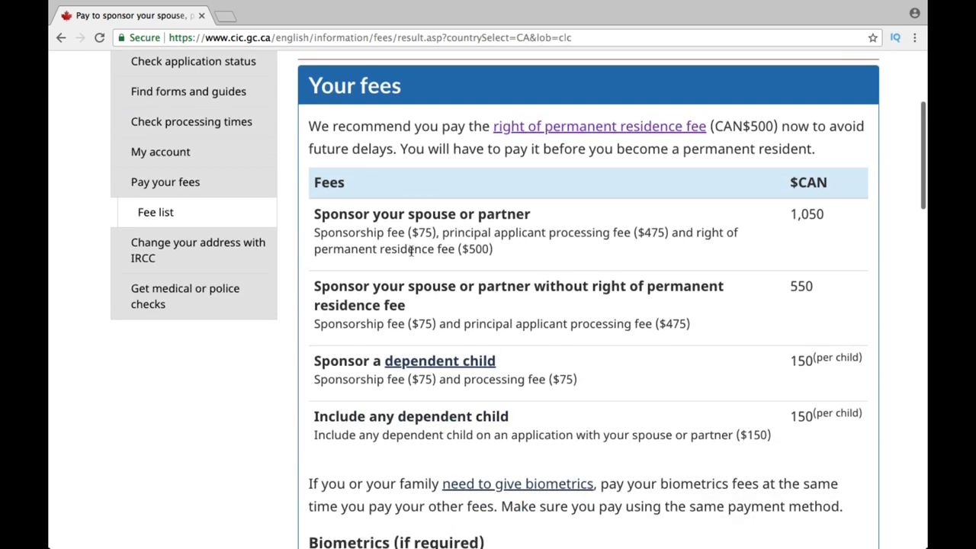
scroll(726, 319, "down", 3)
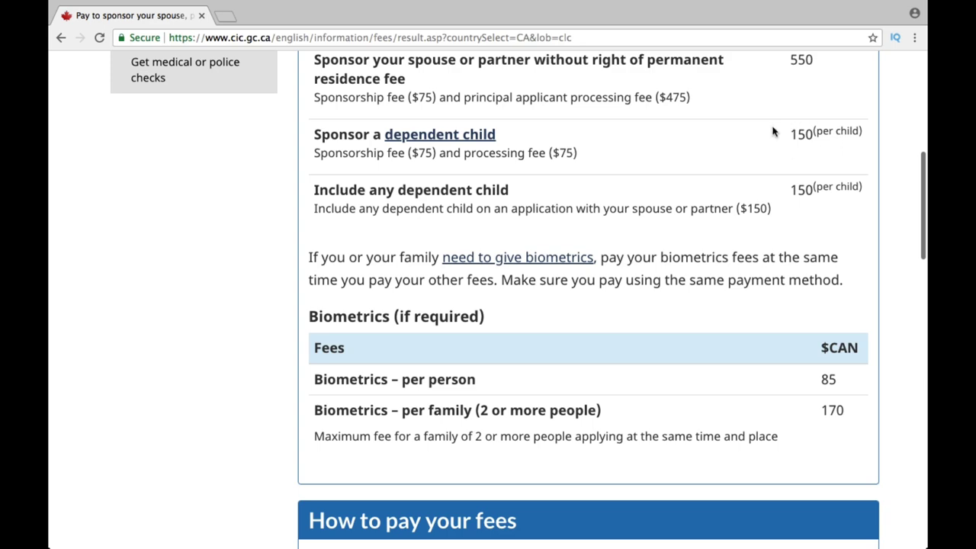
scroll(713, 278, "down", 1)
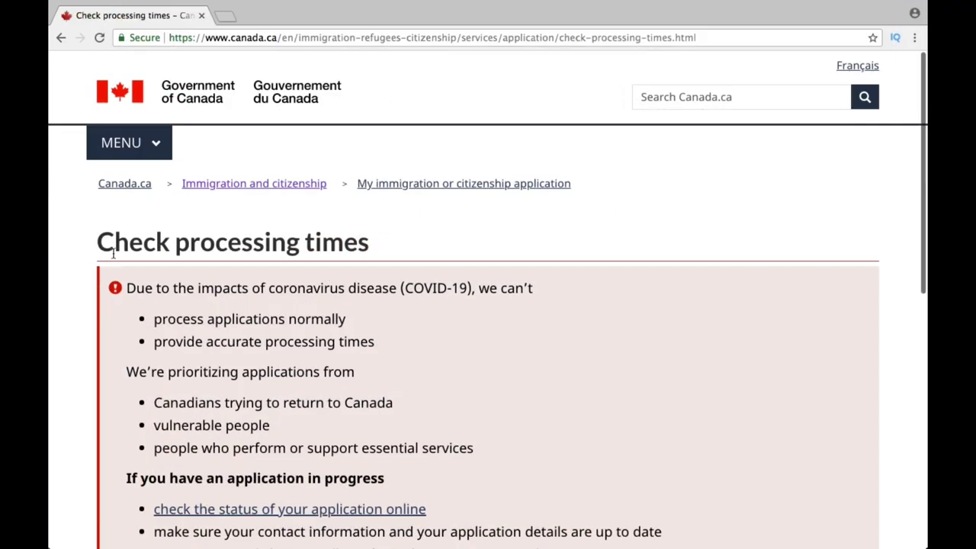
Get the processing time for Family sponsorship of a spouse living outside Canada, not yet applied
triple_click(105, 241)
scroll(544, 358, "down", 4)
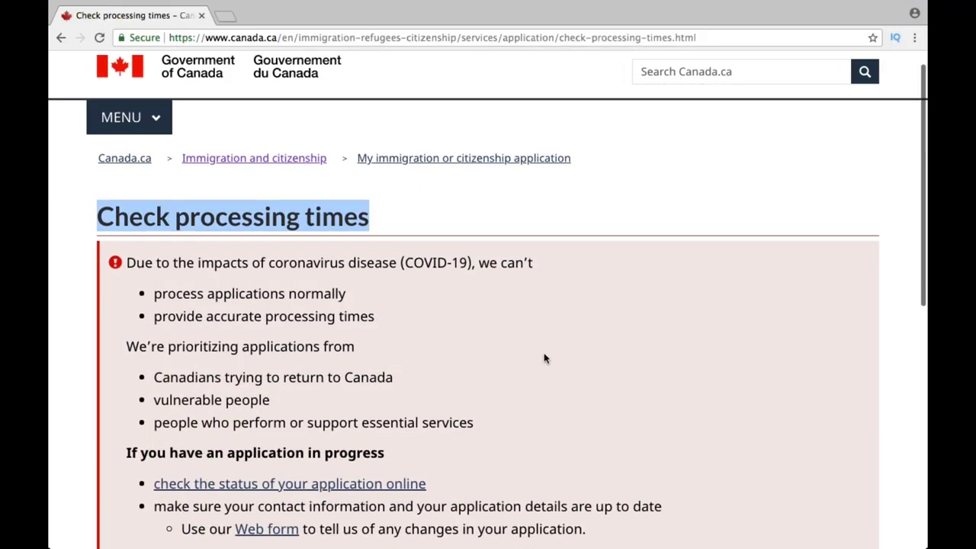
scroll(544, 359, "down", 2)
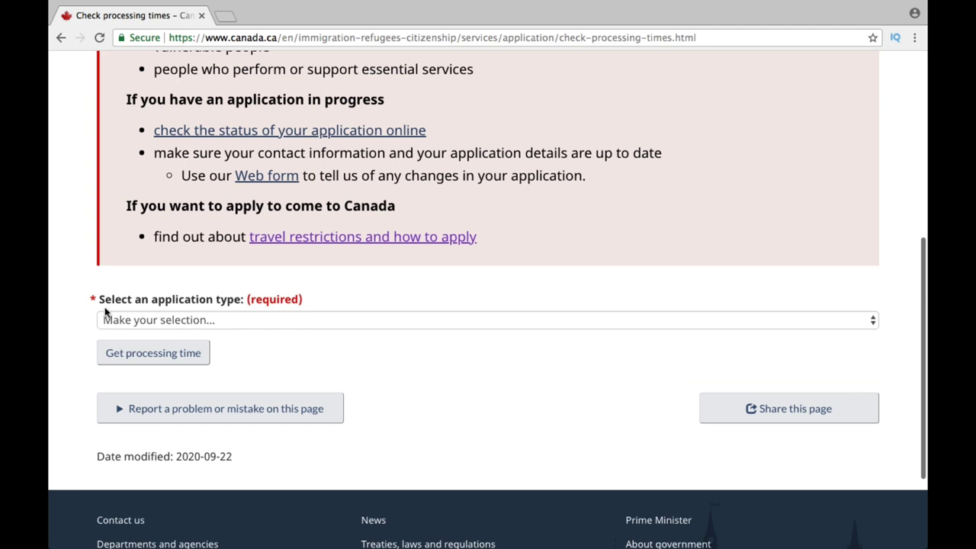
left_click(229, 320)
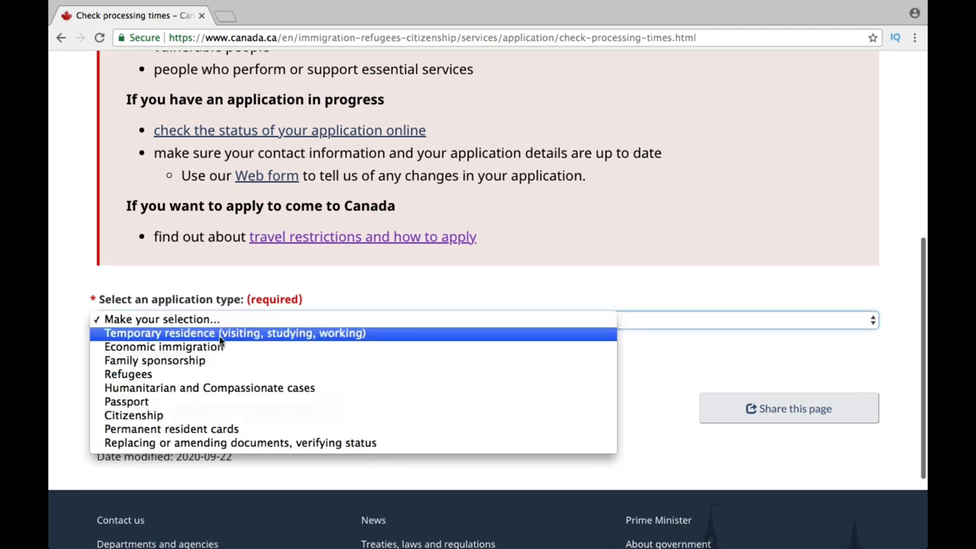
left_click(202, 361)
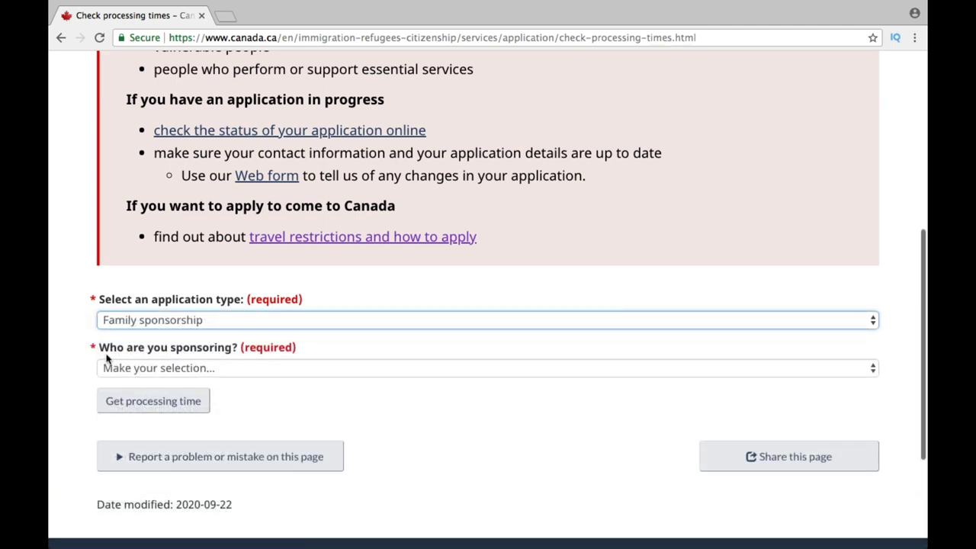
left_click(215, 369)
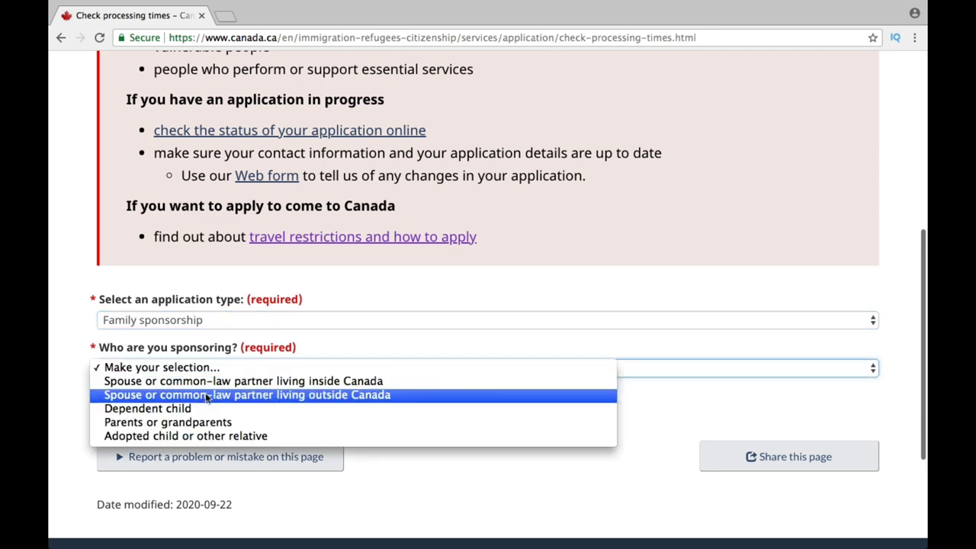
left_click(205, 396)
left_click(173, 418)
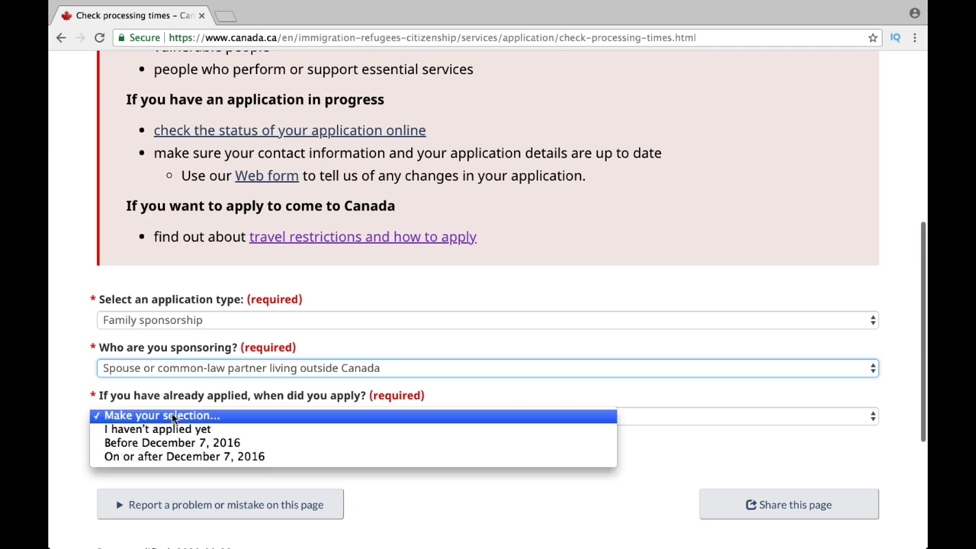
left_click(173, 428)
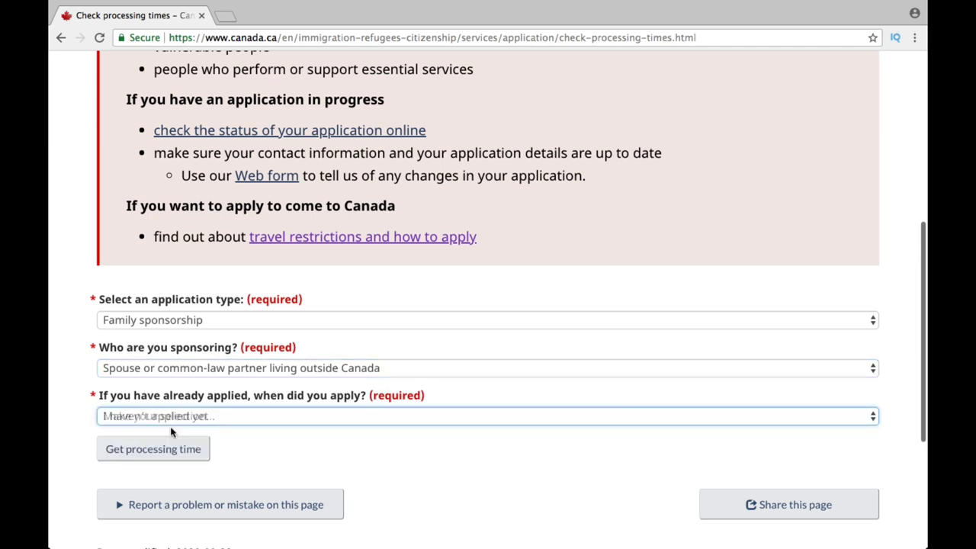
left_click(162, 456)
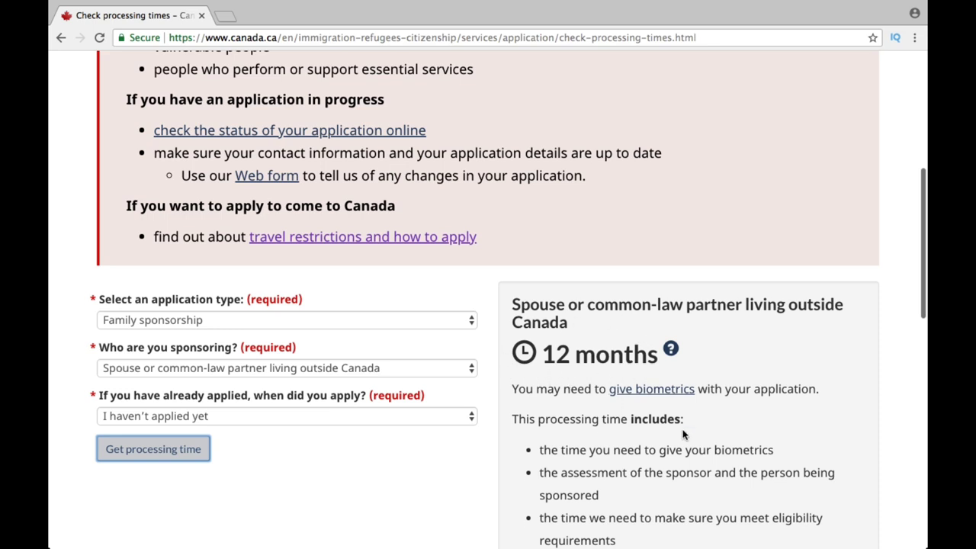
scroll(682, 434, "up", 2)
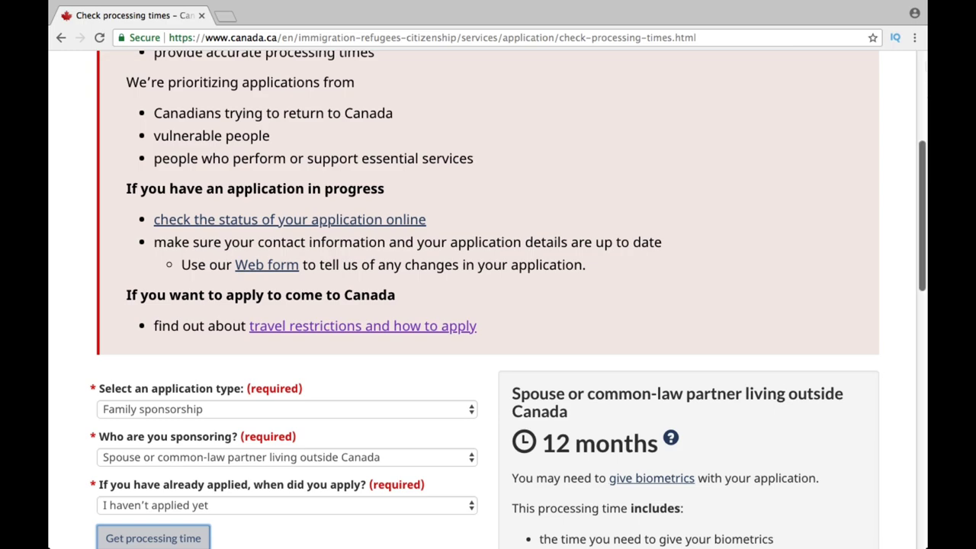